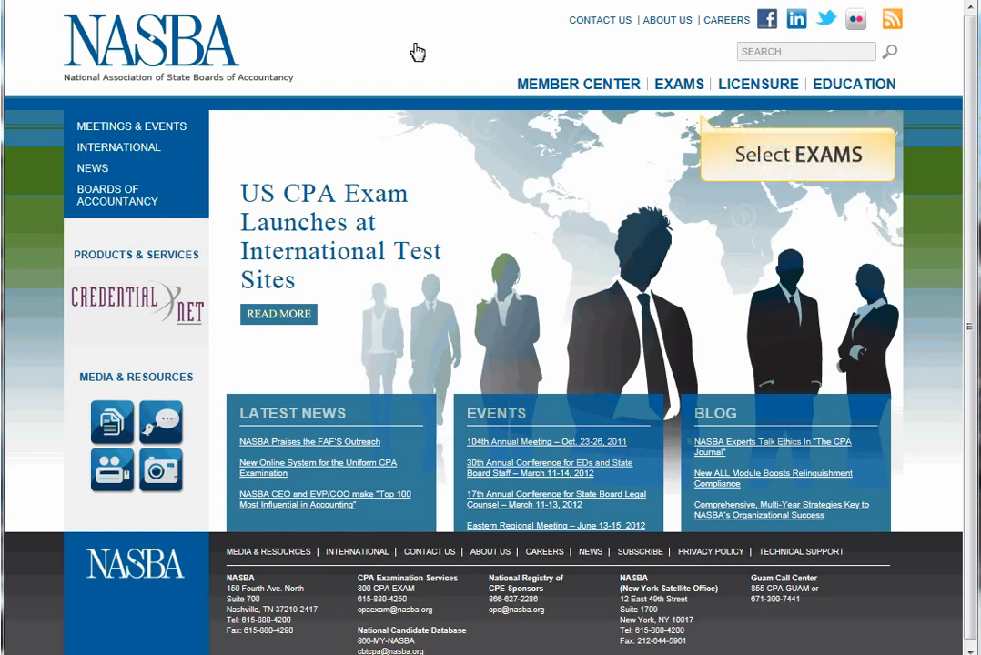
# Open the Tennessee CPA Exam application page from the exam listings and bring up the new-account registration form.
pyautogui.click(689, 94)
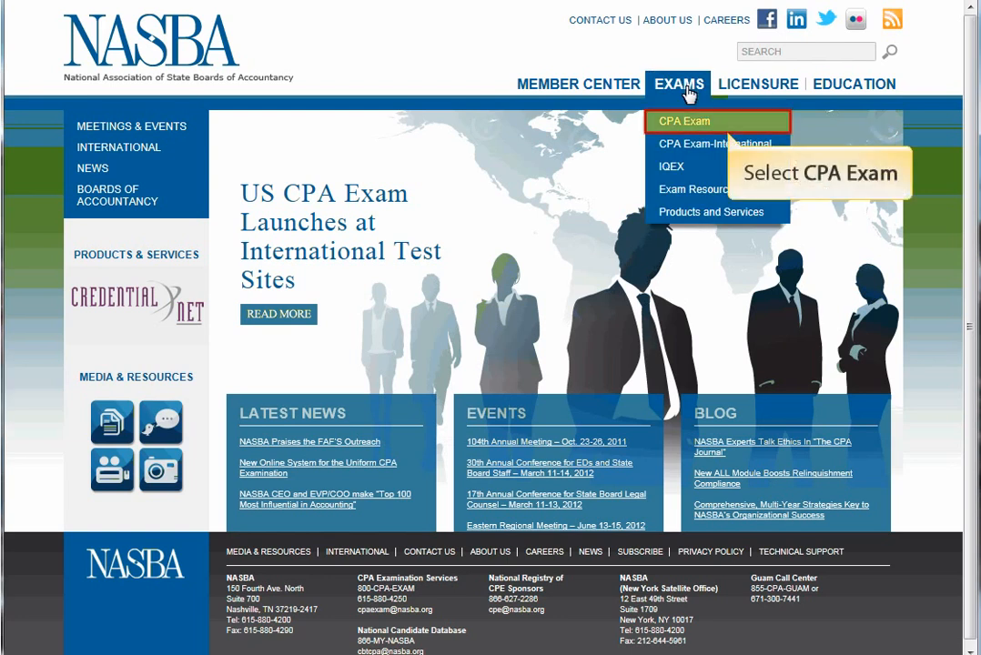
pyautogui.click(696, 122)
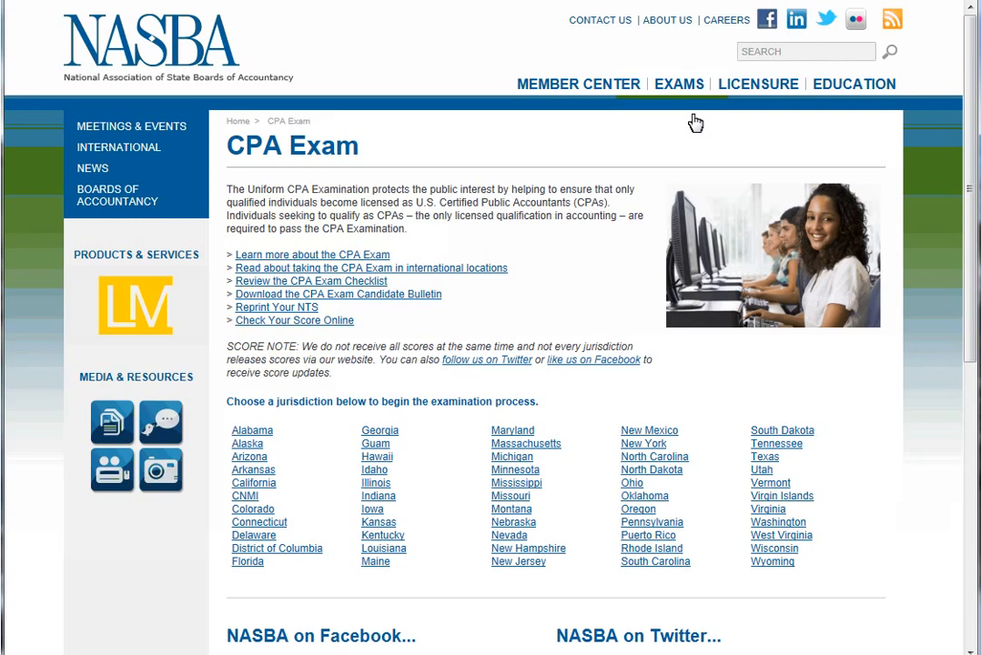
pyautogui.click(776, 444)
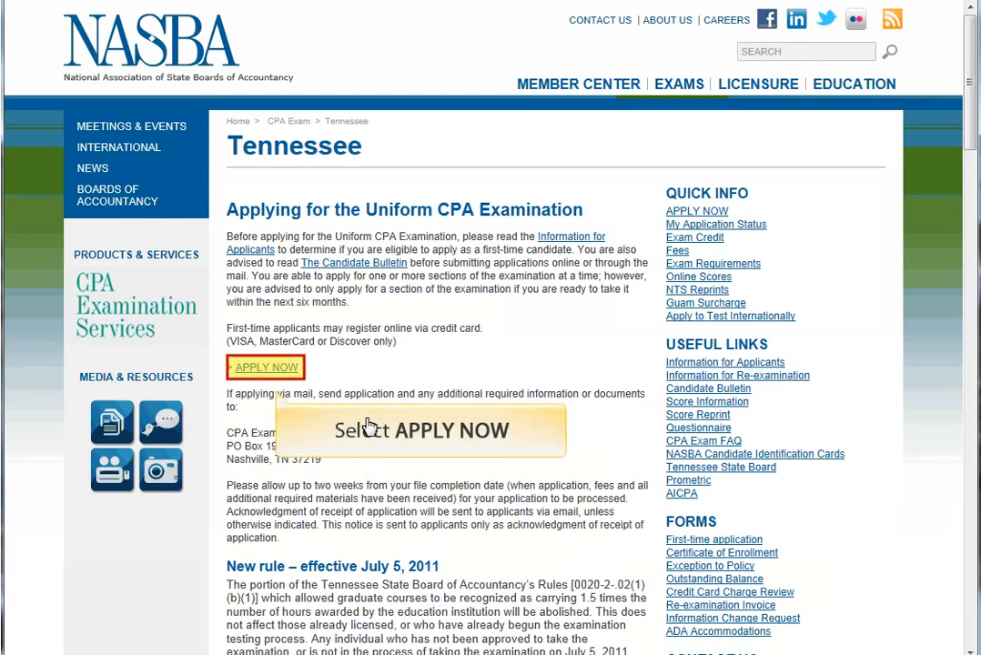
pyautogui.click(282, 371)
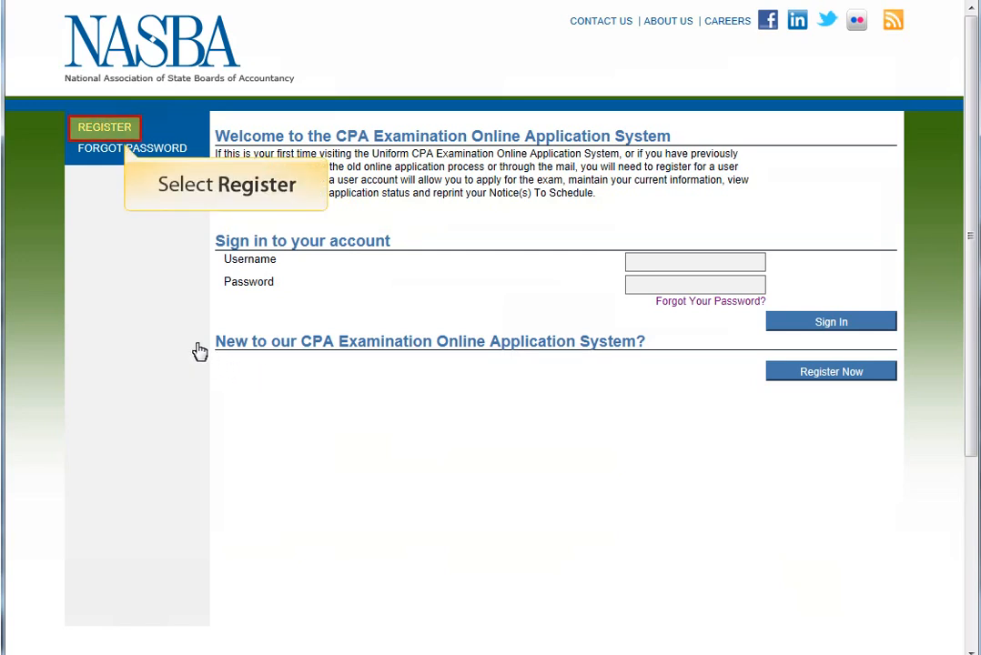
pyautogui.click(124, 131)
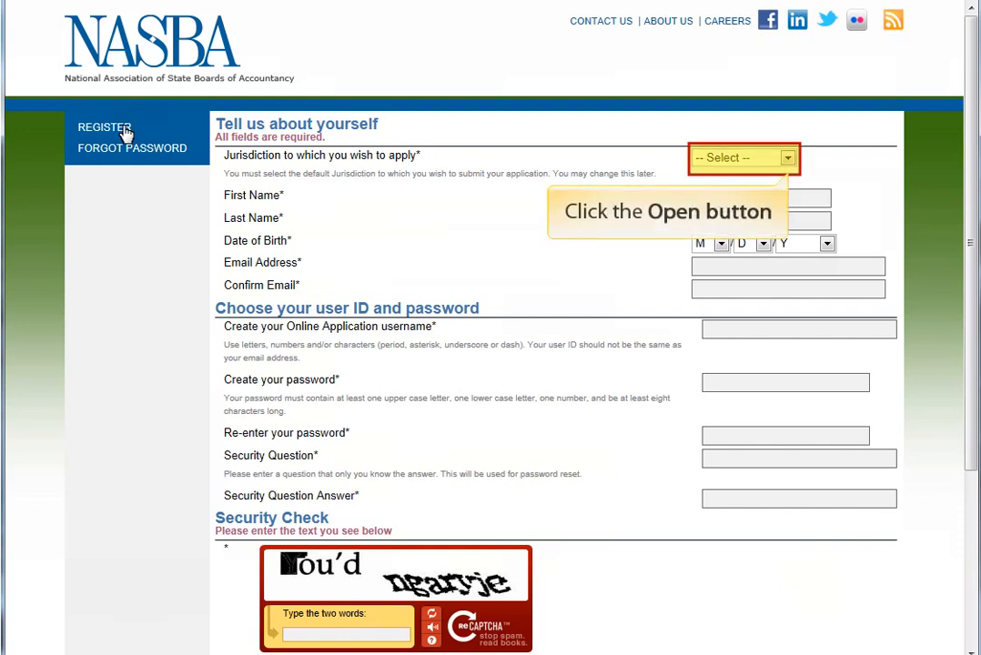
# Create an account for Tennessee with the applicant's personal details, username, password and security question, completing the security check and accepting the terms.
pyautogui.click(789, 160)
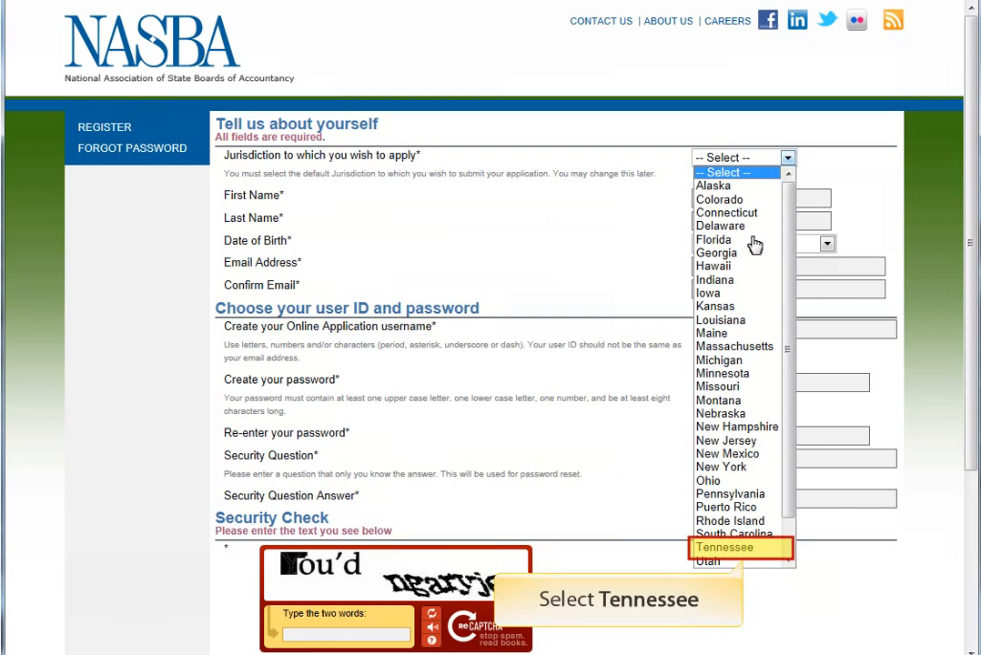
pyautogui.click(737, 549)
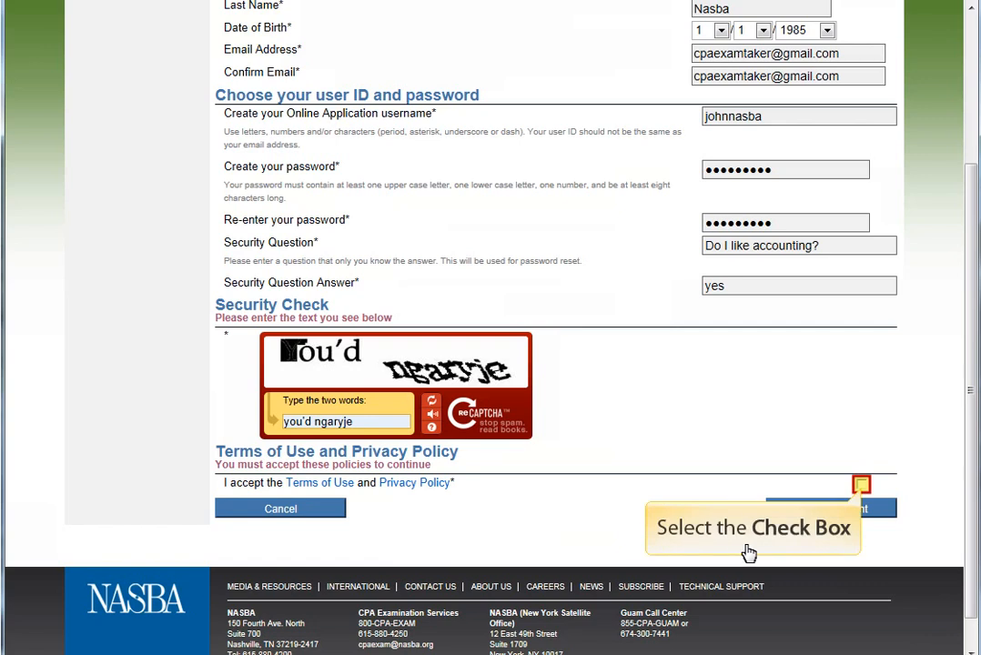
pyautogui.click(861, 487)
pyautogui.click(861, 487)
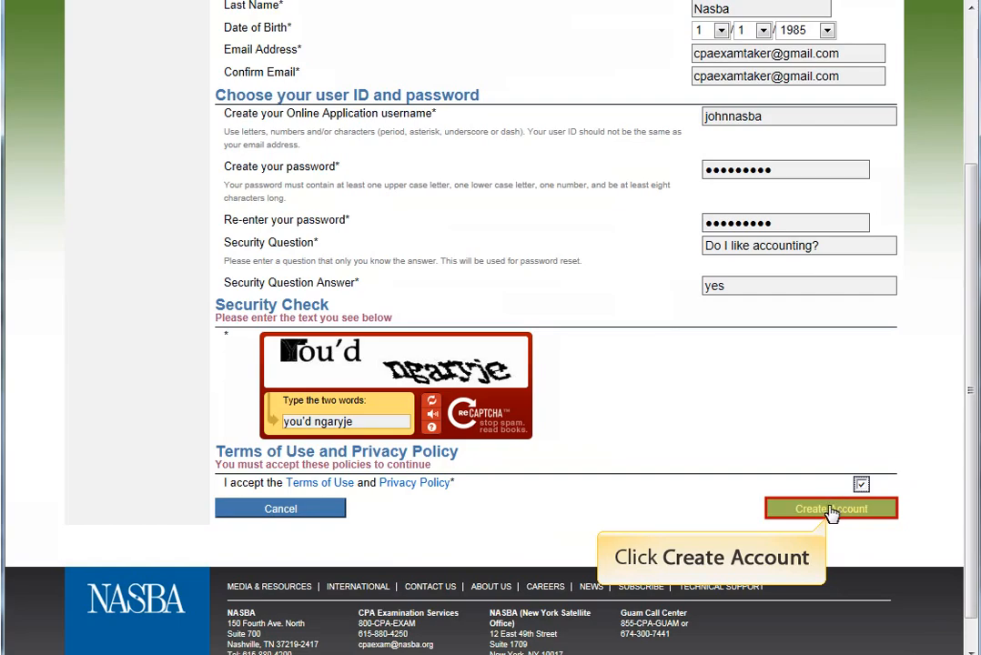
pyautogui.click(831, 510)
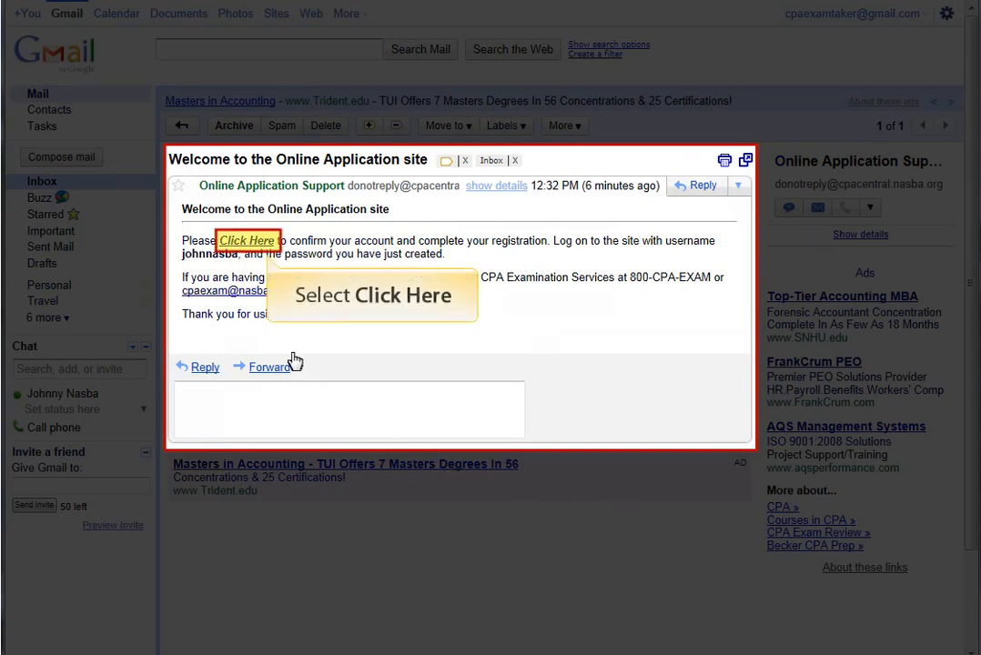
# Confirm the registration through the welcome e-mail's link and sign in with the account username and password.
pyautogui.click(263, 246)
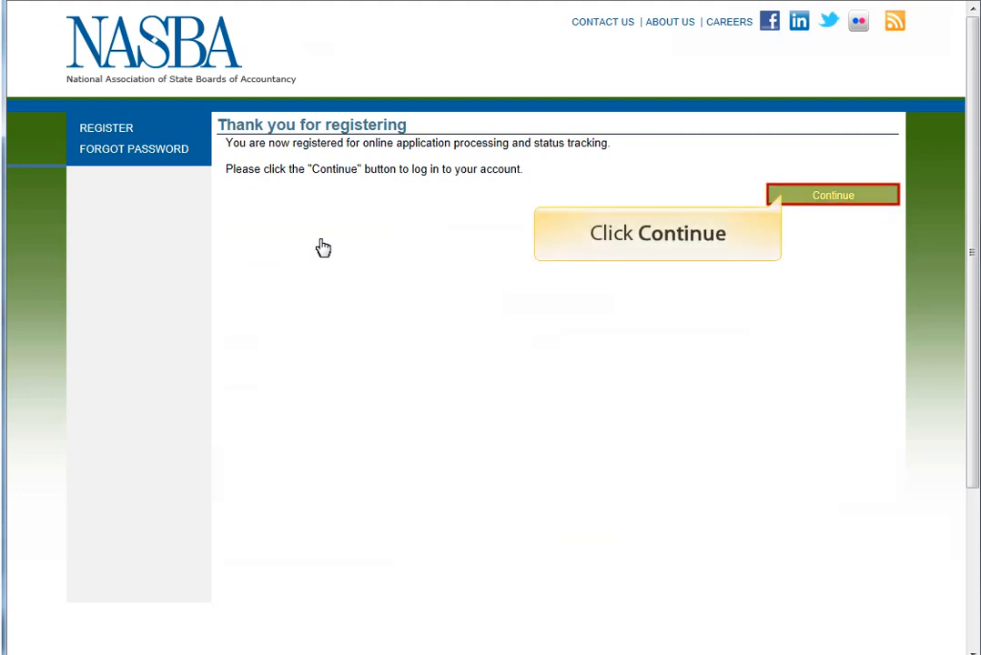
pyautogui.click(783, 196)
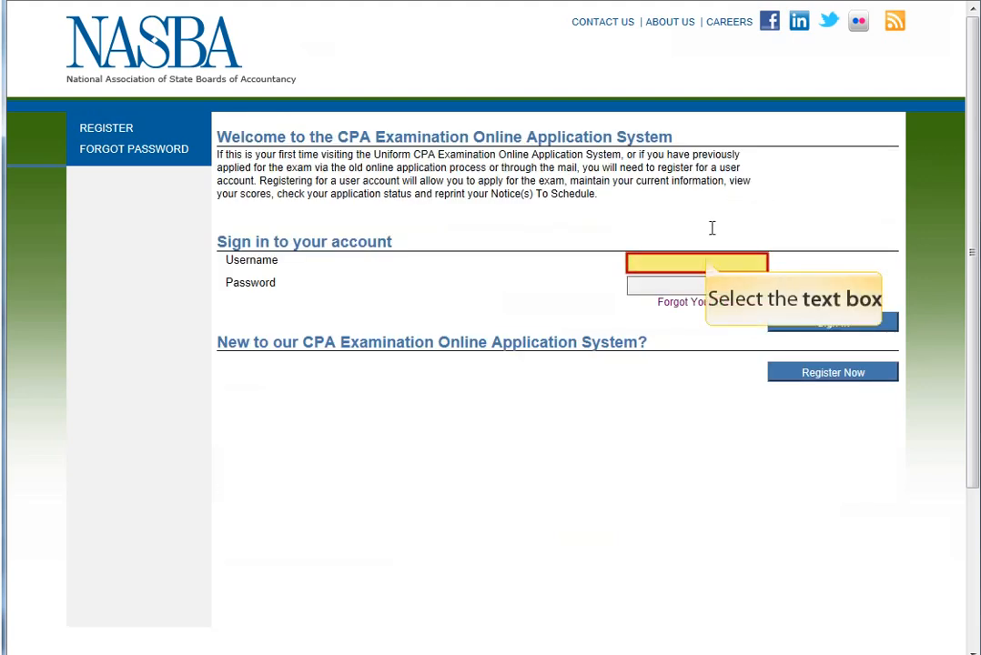
pyautogui.click(707, 260)
pyautogui.write('johnnasba')
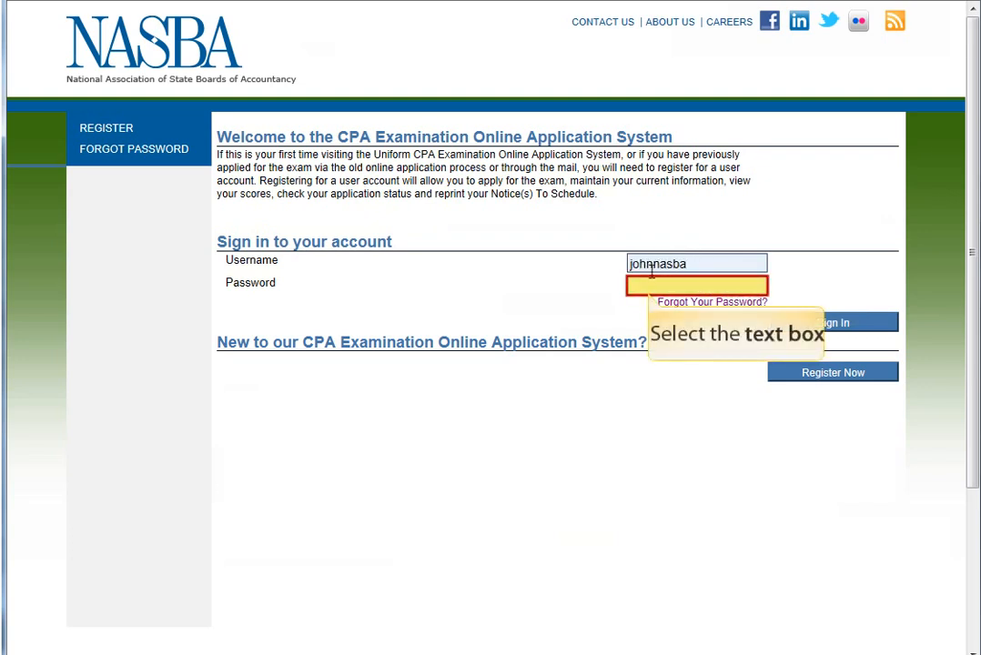
pyautogui.click(649, 282)
pyautogui.write('•••••••••••')
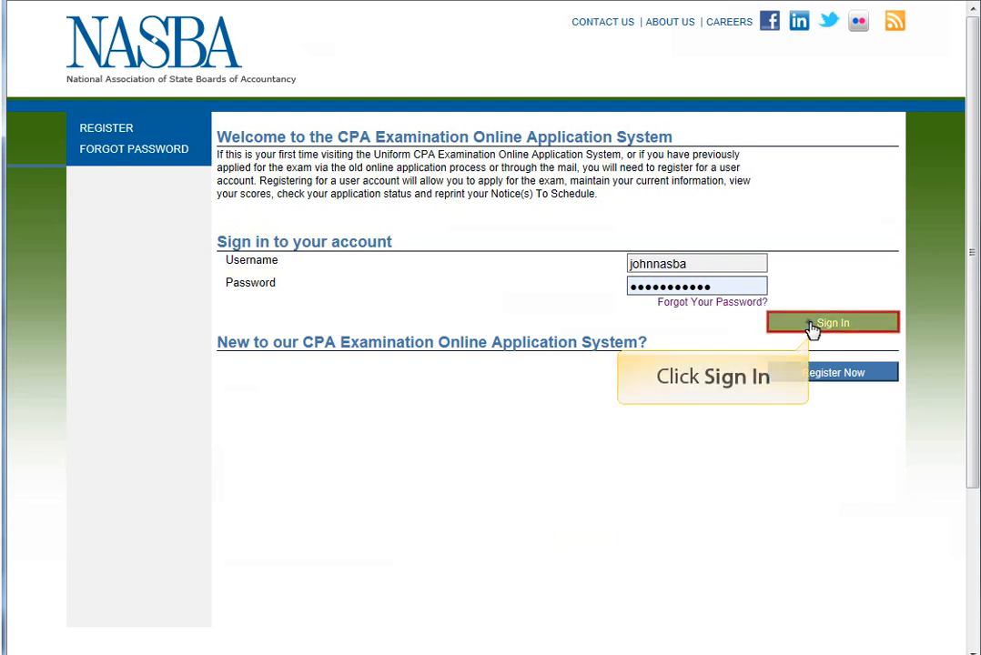
pyautogui.click(813, 325)
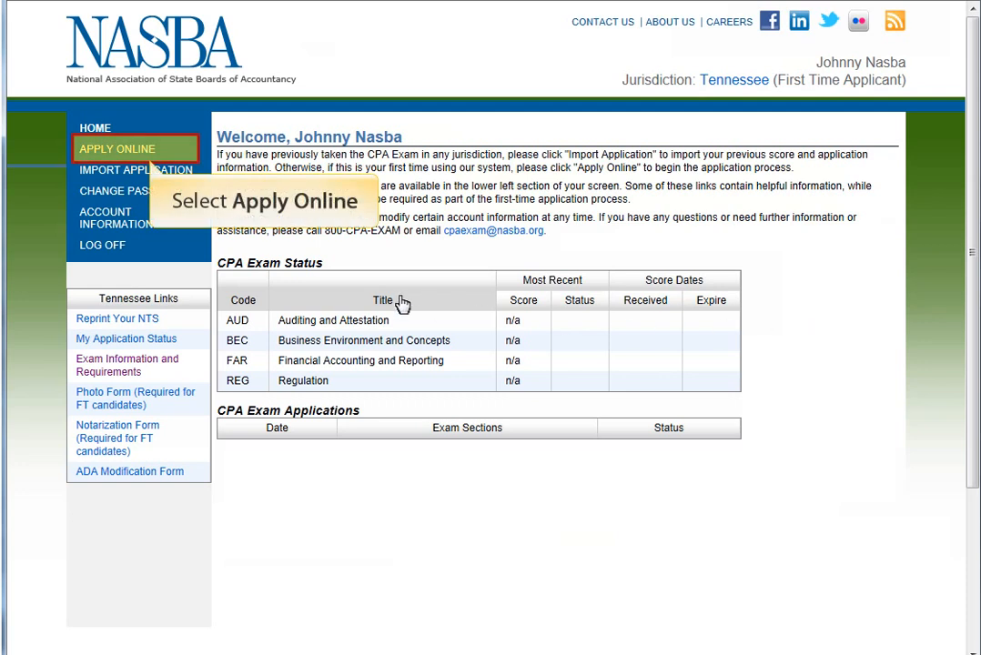
# Start an online application, answering No to both the previous Tennessee application and the previous exam history questions.
pyautogui.click(143, 150)
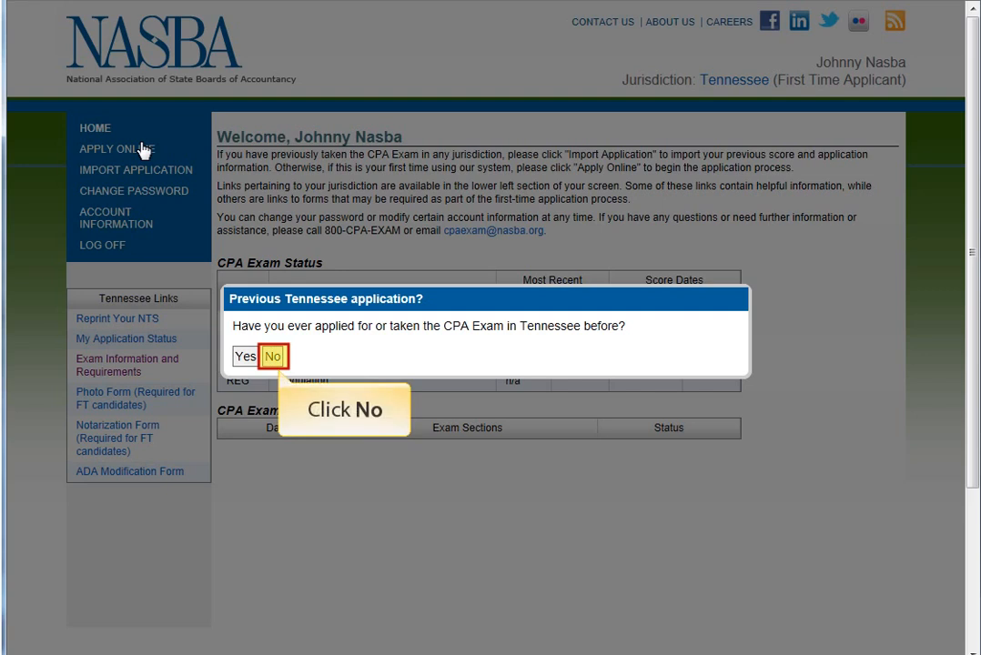
pyautogui.click(273, 357)
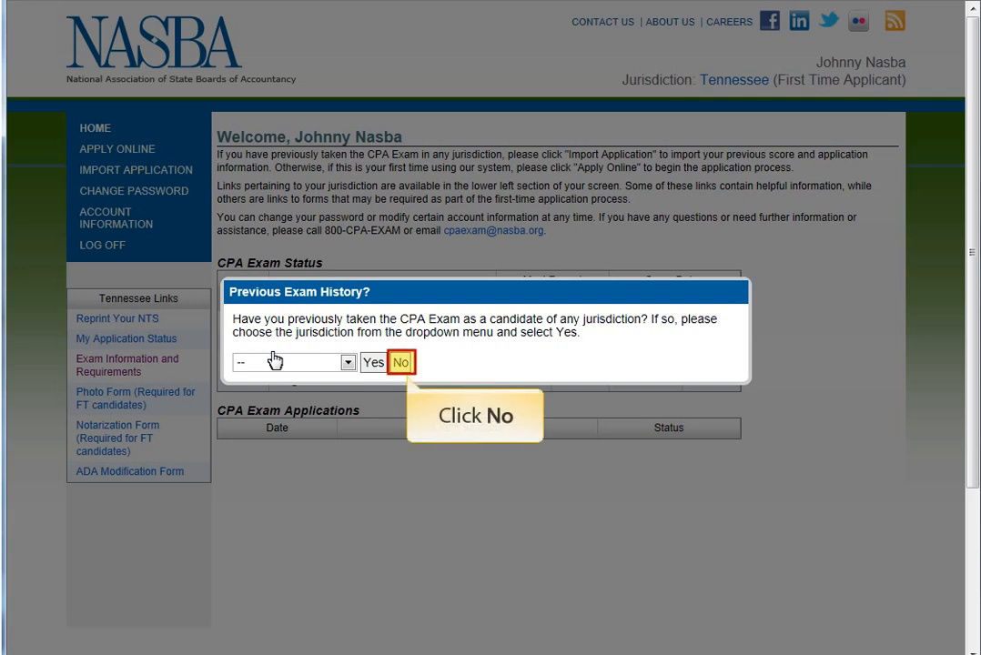
pyautogui.click(401, 362)
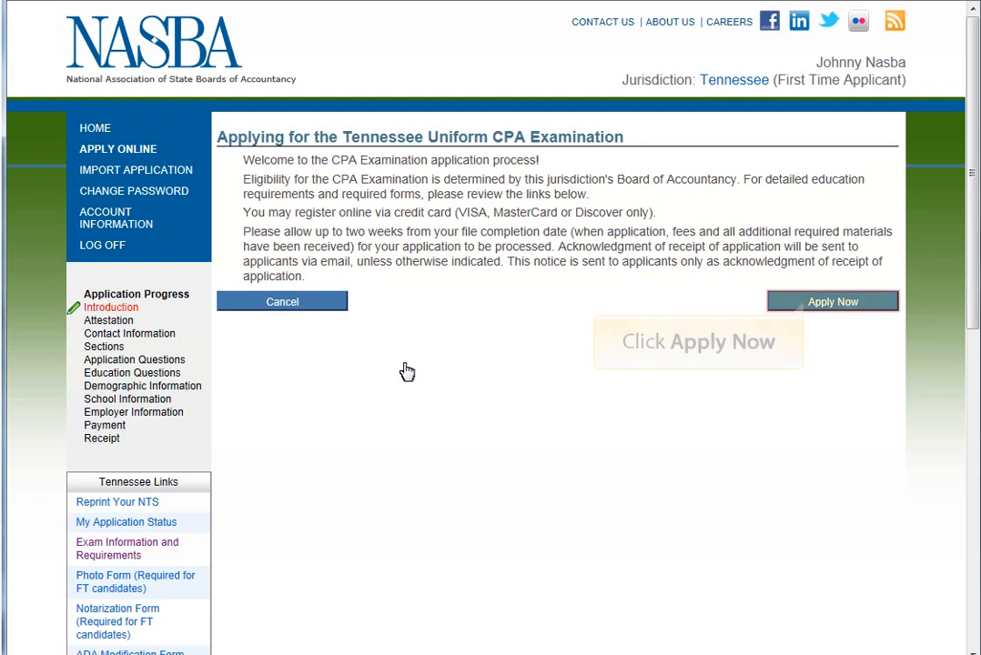
# Begin the Tennessee application, attest that the statements are true, and save the attestation.
pyautogui.click(805, 307)
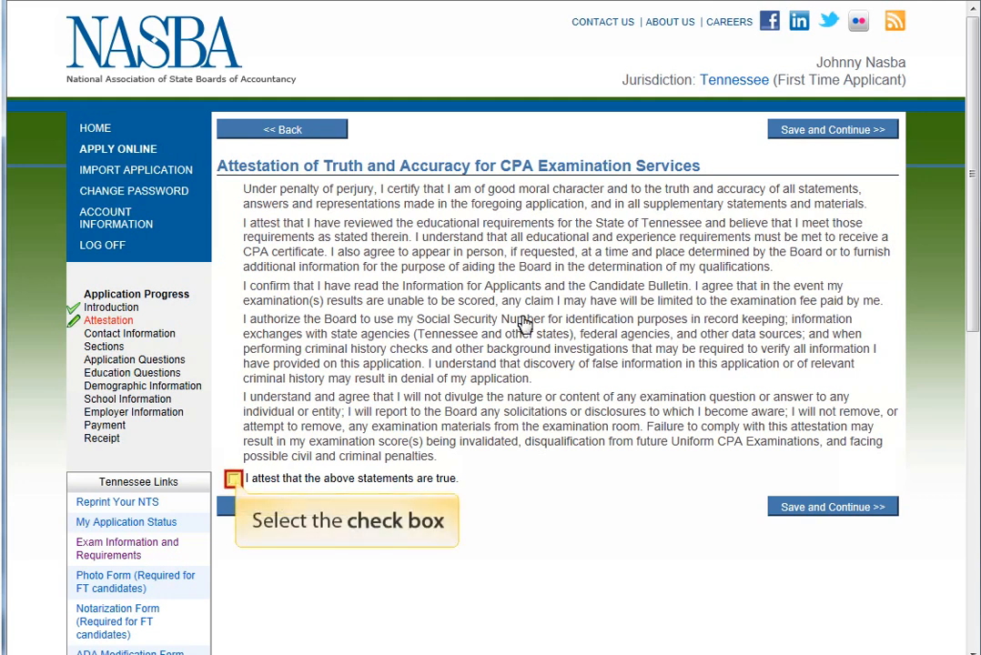
pyautogui.click(235, 483)
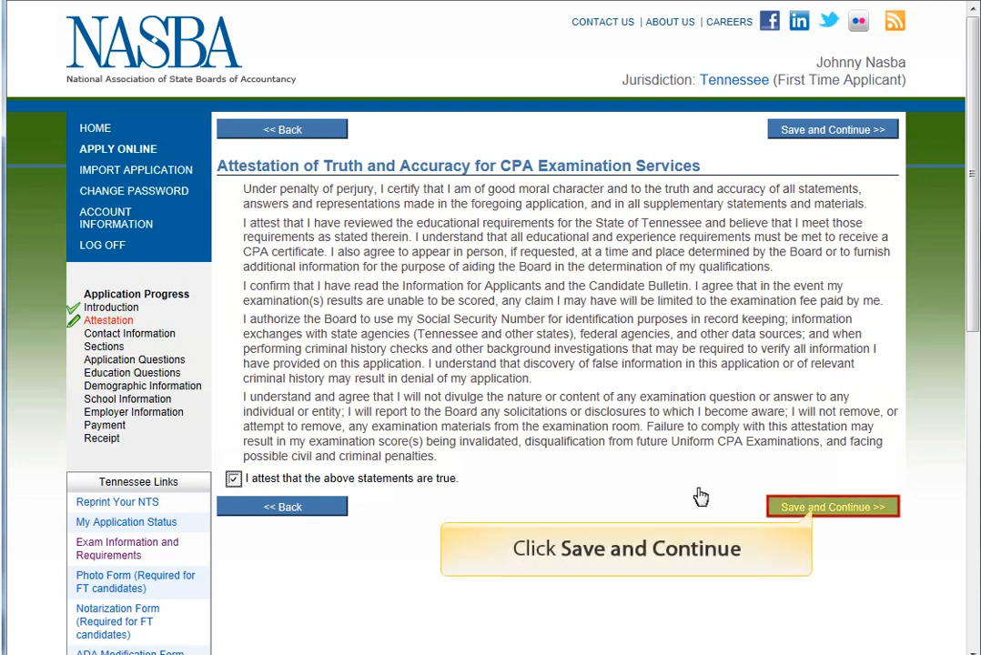
pyautogui.click(814, 510)
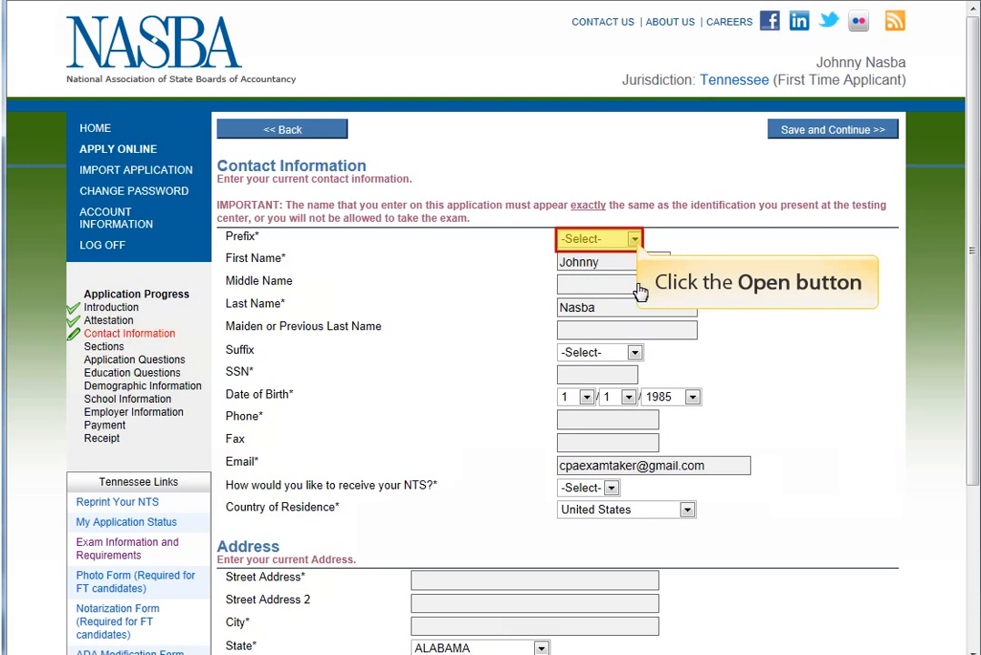
# Set the prefix to Mr., enter the applicant's SSN and phone number, and choose Email for receiving the NTS.
pyautogui.click(635, 242)
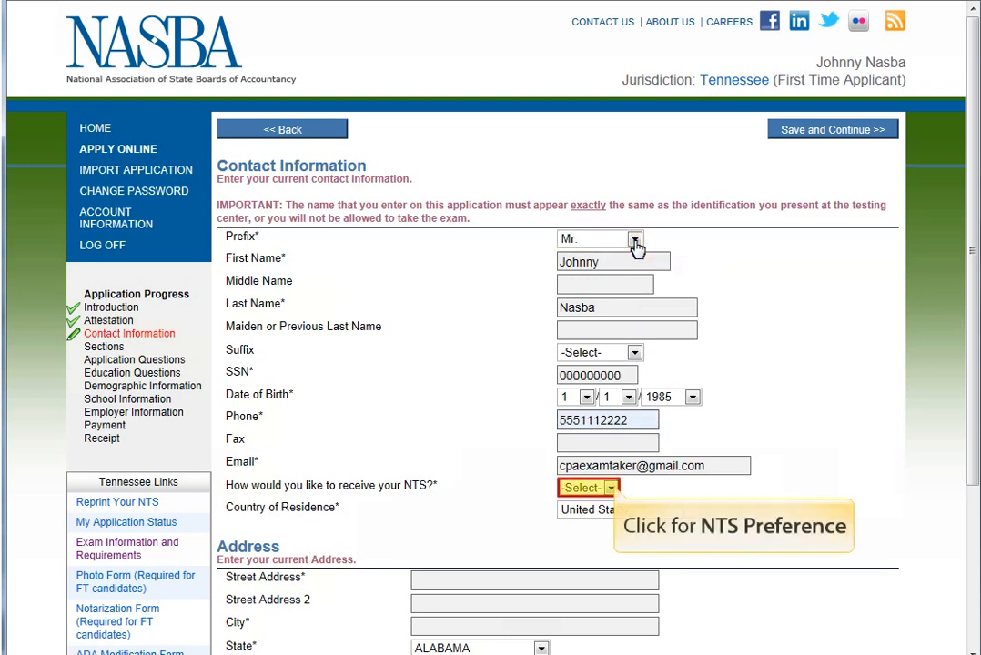
pyautogui.click(616, 490)
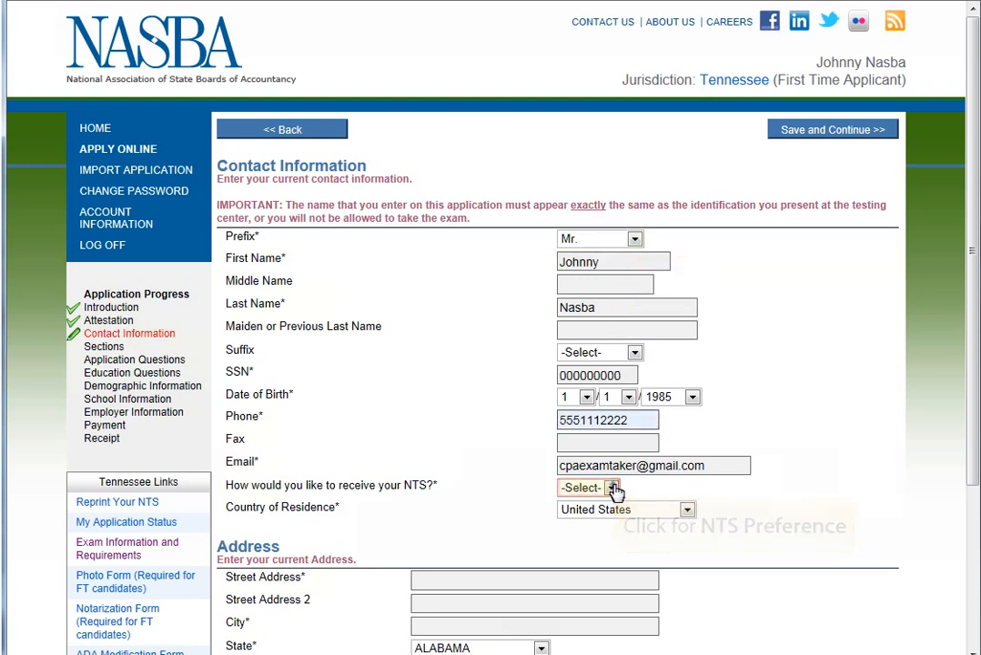
pyautogui.click(615, 490)
pyautogui.click(587, 519)
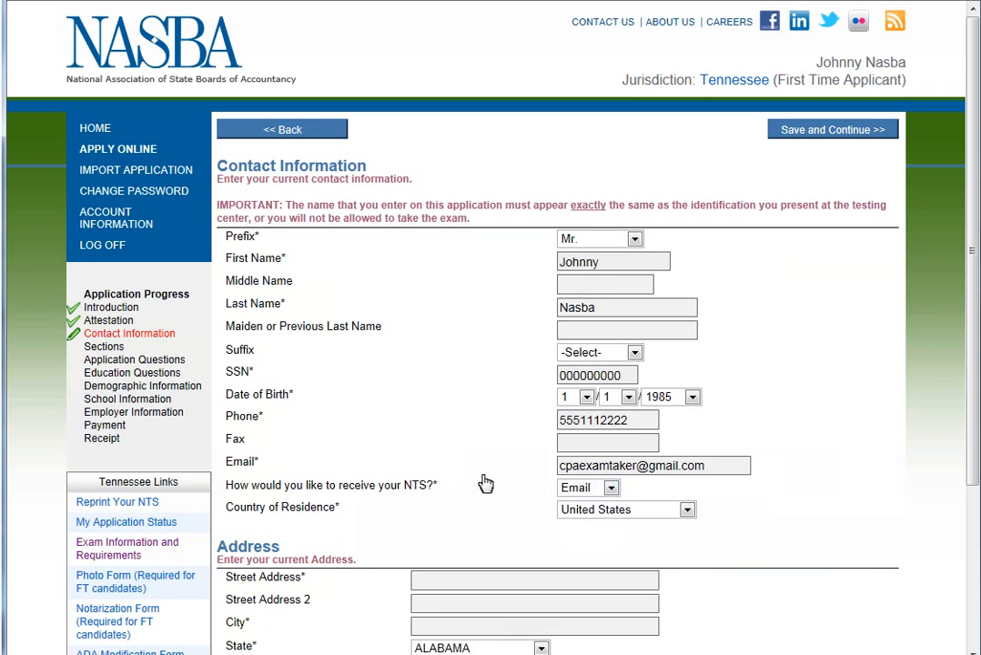
# Fill in the applicant's complete postal address and save the contact information.
pyautogui.scroll(-3, 486, 482)
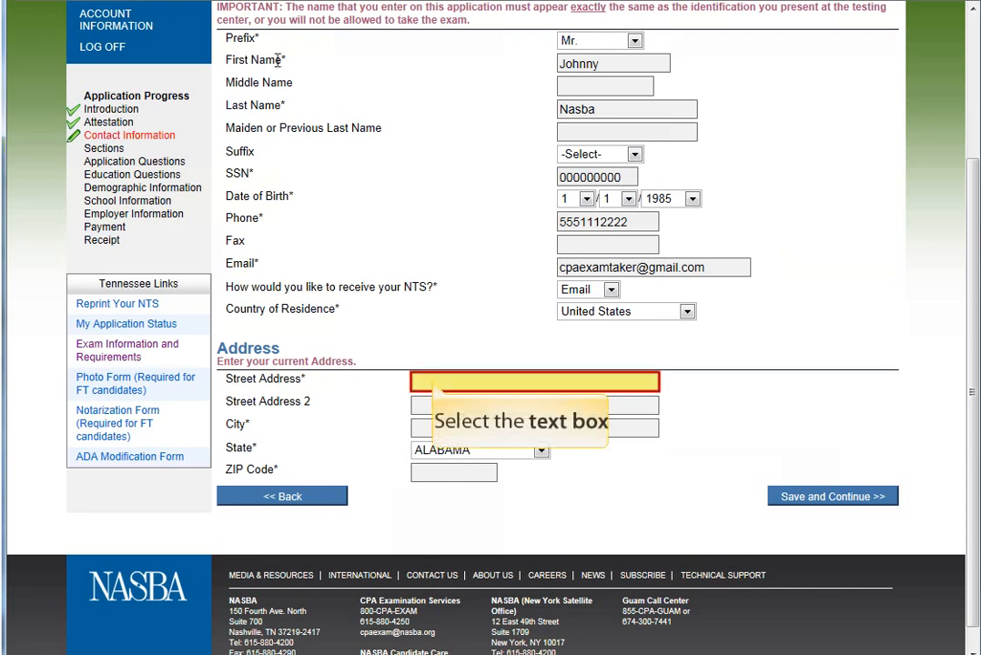
pyautogui.click(433, 380)
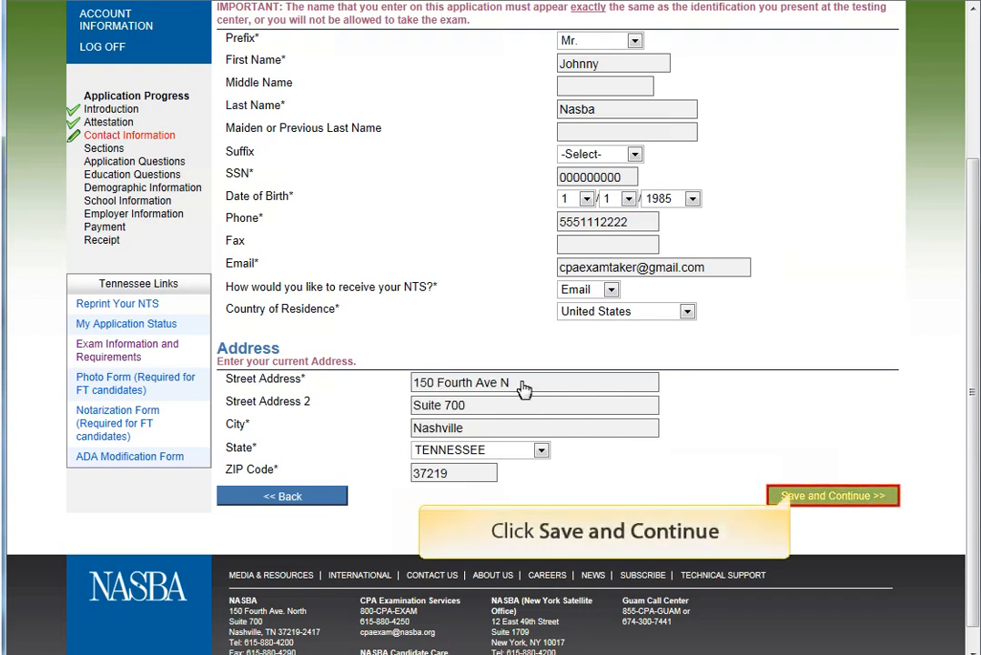
pyautogui.click(783, 497)
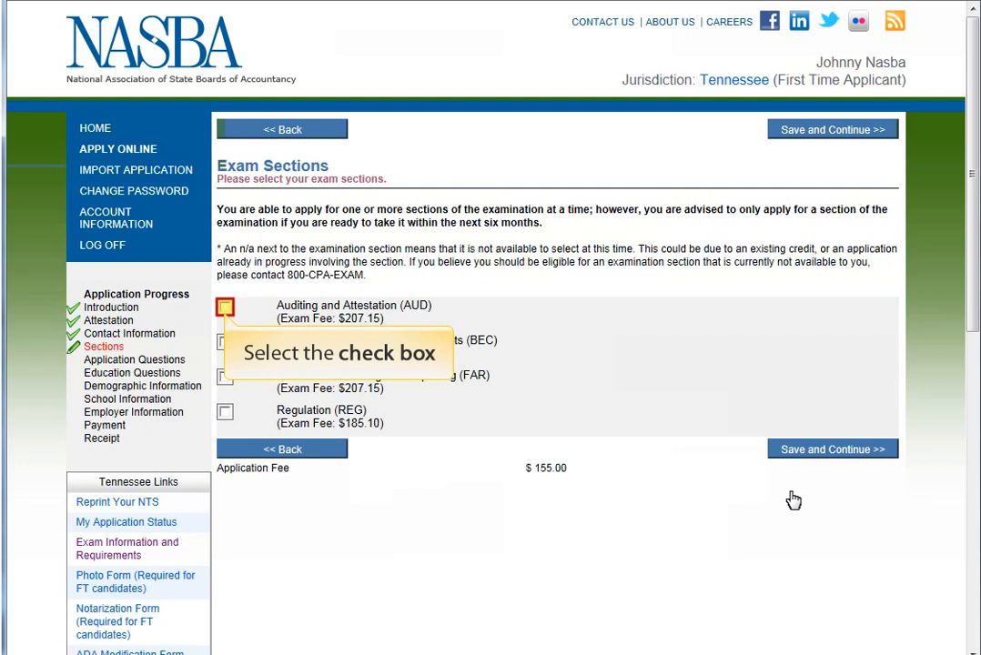
# Choose the Auditing and Attestation (AUD) exam section and save the selection.
pyautogui.click(225, 309)
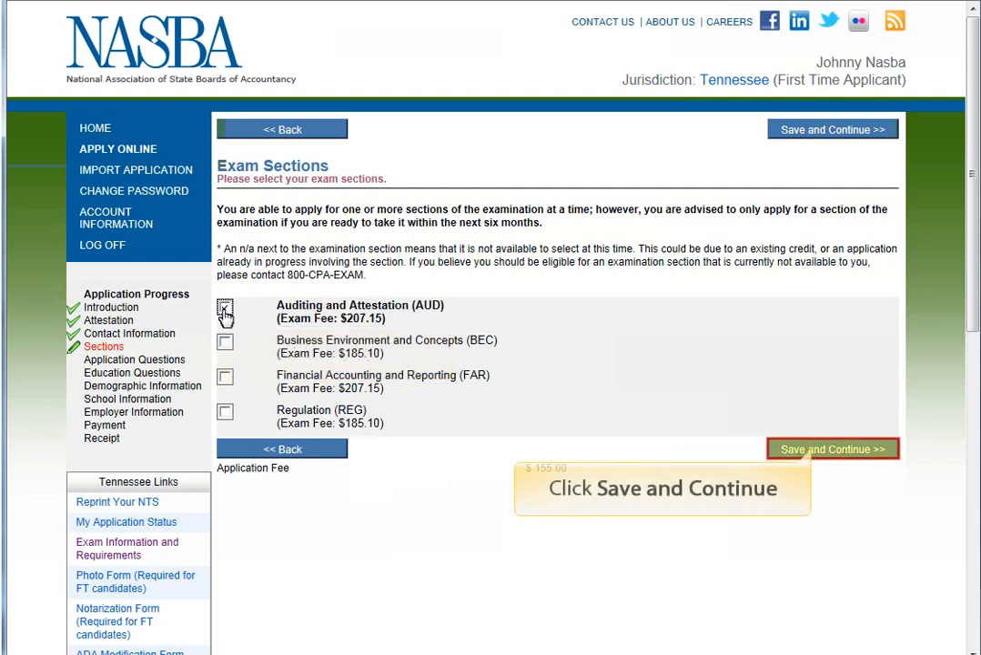
pyautogui.click(813, 450)
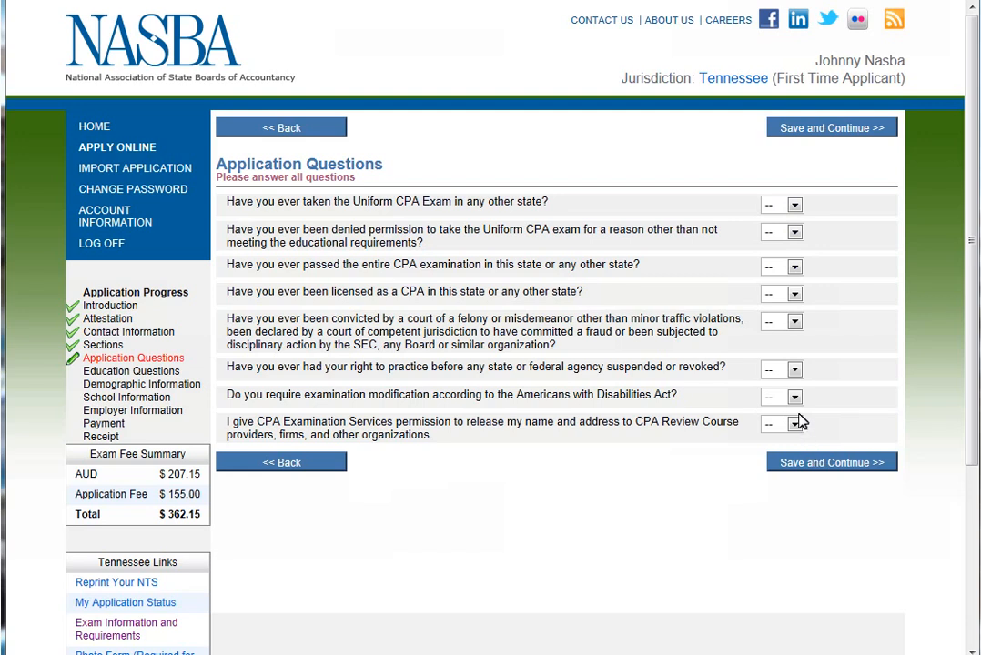
# Answer Yes with Connecticut for the prior CPA license, No to all other application questions, and save the answers.
pyautogui.press('n')
pyautogui.press('Tab')
pyautogui.press('n')
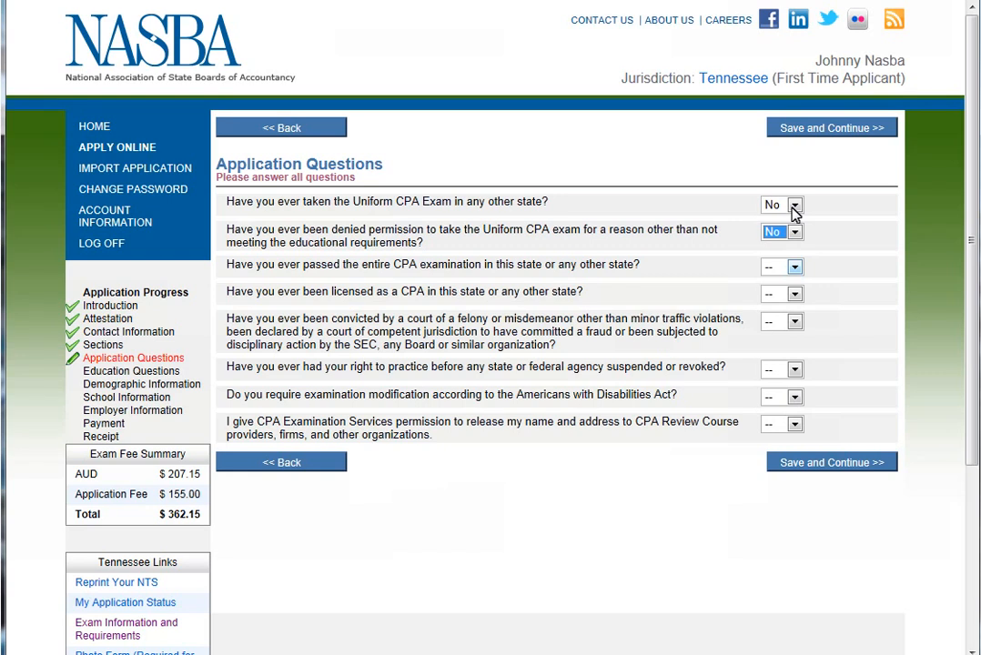
pyautogui.click(795, 268)
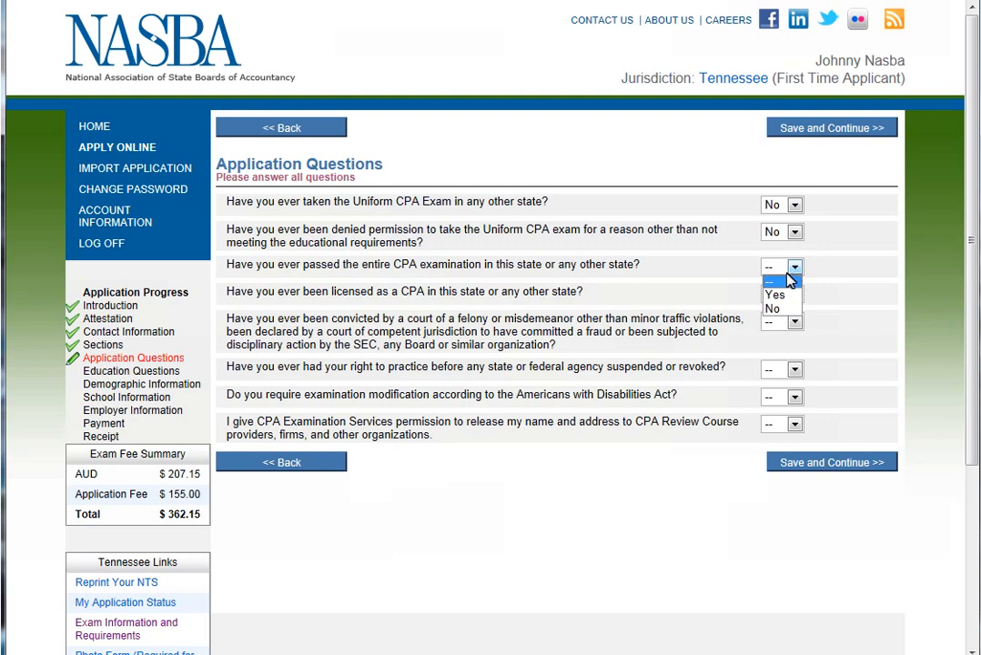
pyautogui.click(773, 311)
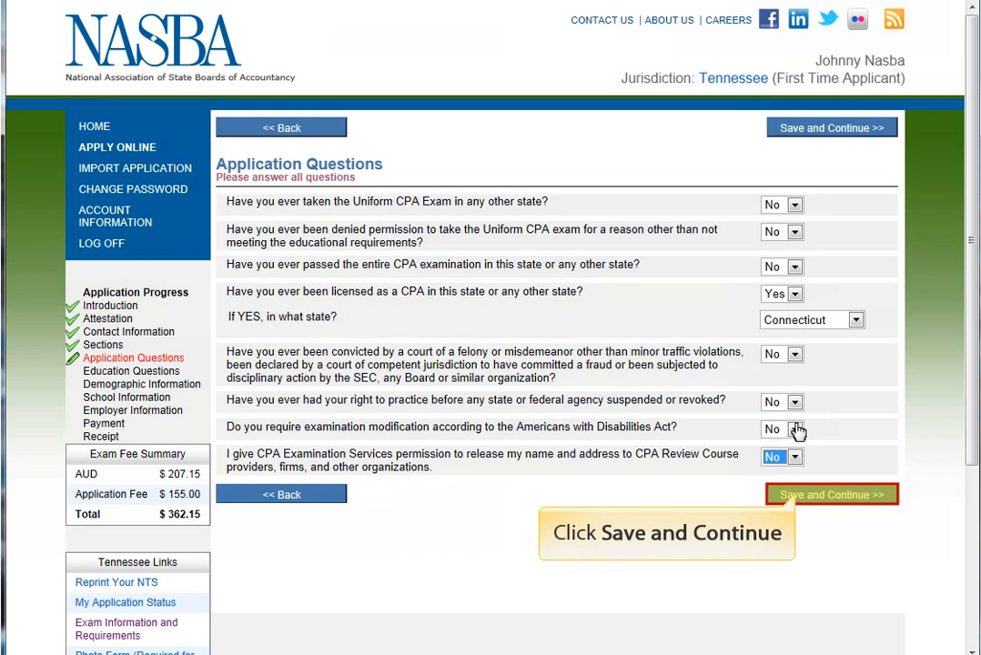
pyautogui.click(798, 497)
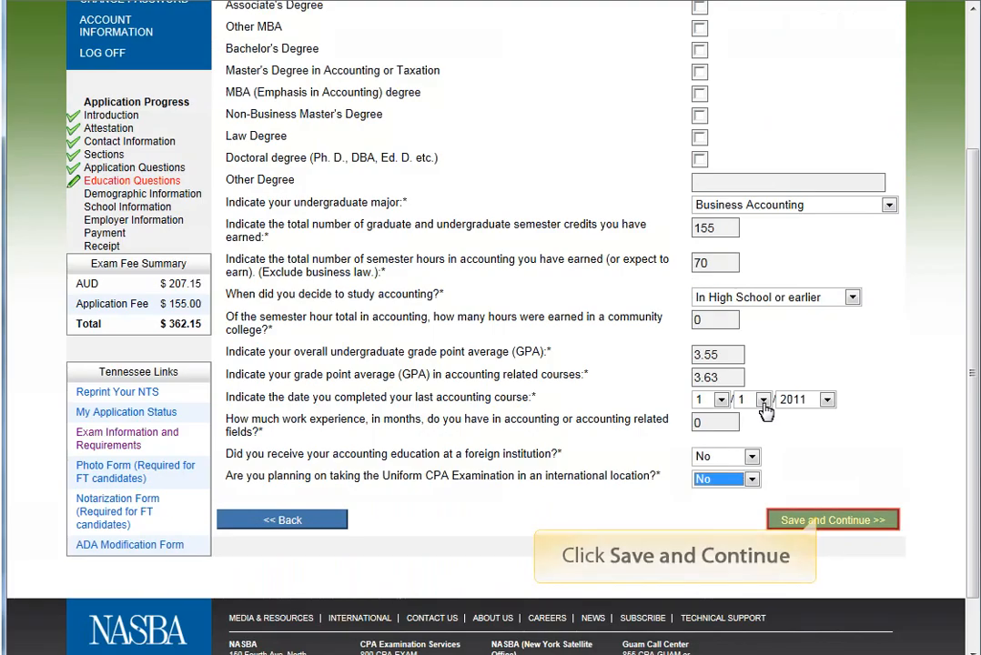
# Save the education answers with Business Accounting major, 155 credits, 70 accounting hours and GPAs 3.55 and 3.63, and set the gender to Male.
pyautogui.click(819, 522)
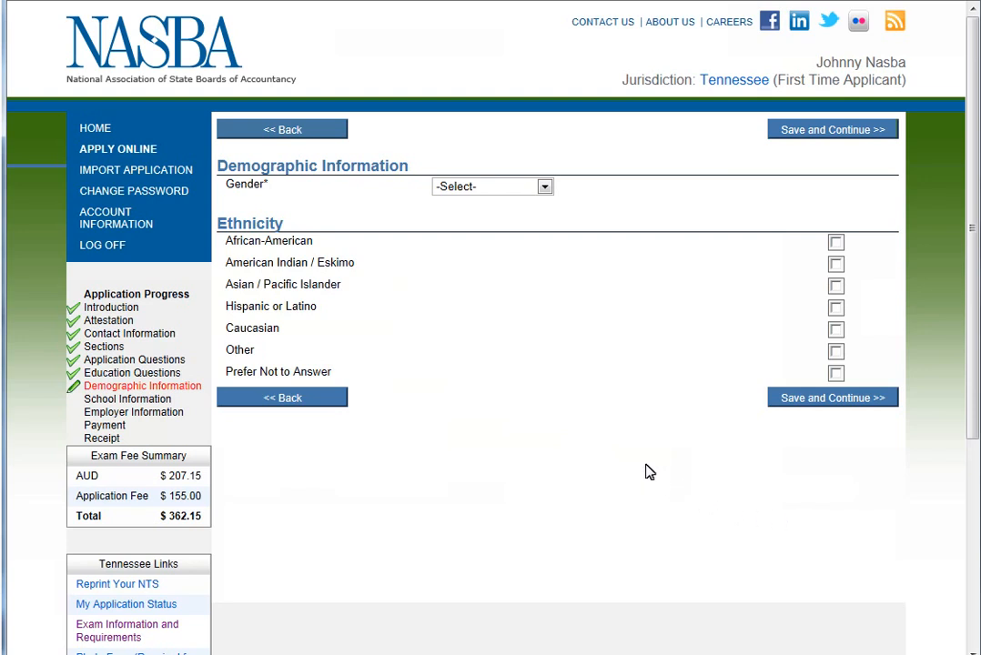
pyautogui.click(546, 190)
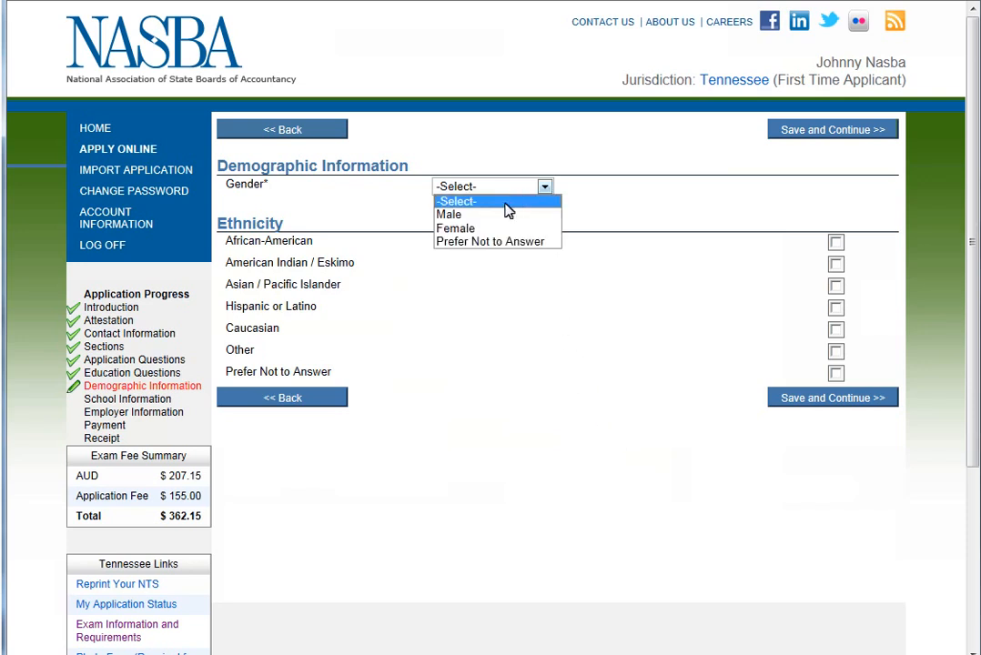
pyautogui.click(506, 215)
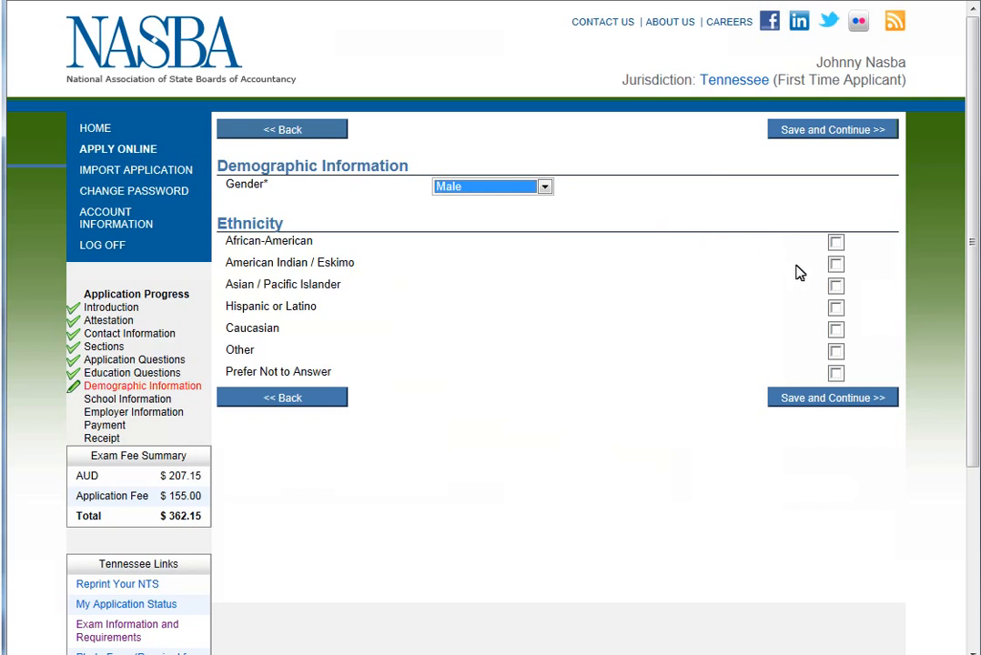
# Mark Caucasian as the ethnicity and save the demographic information.
pyautogui.click(836, 332)
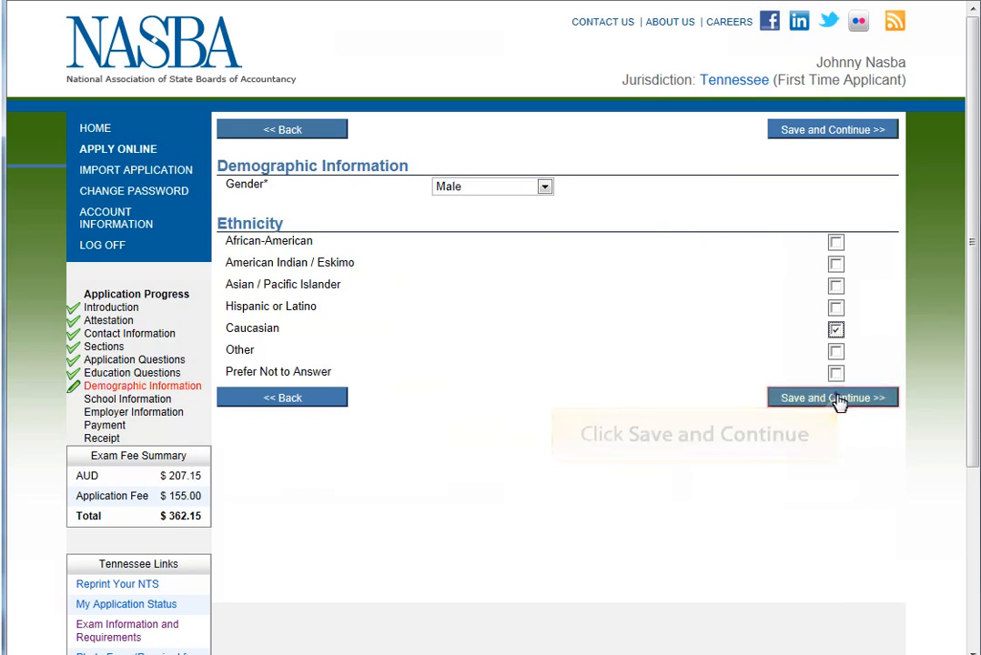
pyautogui.click(835, 401)
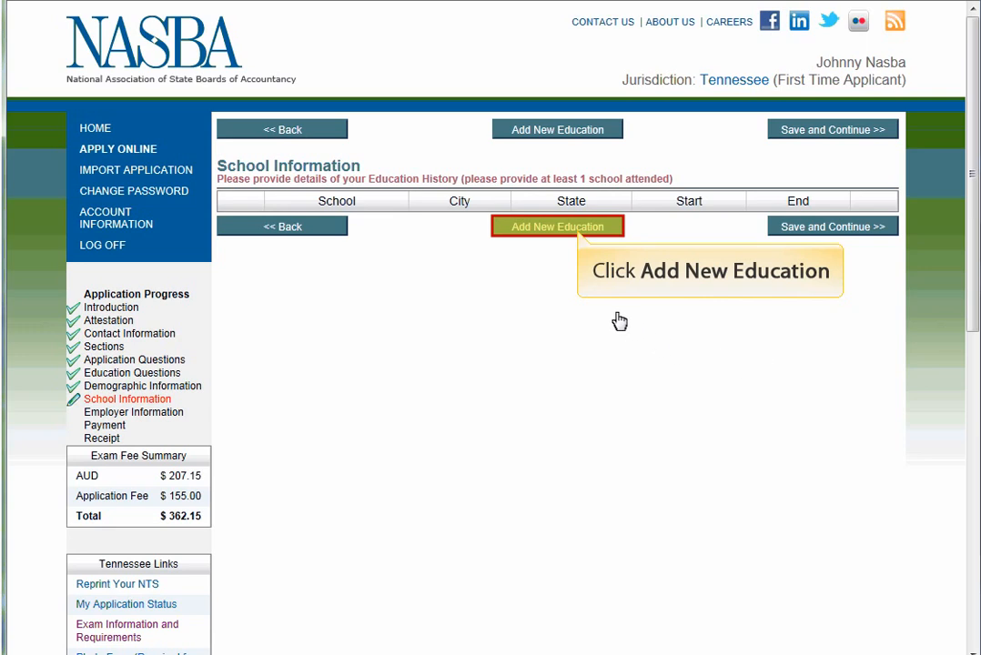
# Add and save an education entry for University of Tennessee Knoxville, Tennessee, 1/1/2007 to 4/1/2011, Bachelor of Science, not currently attending.
pyautogui.click(579, 233)
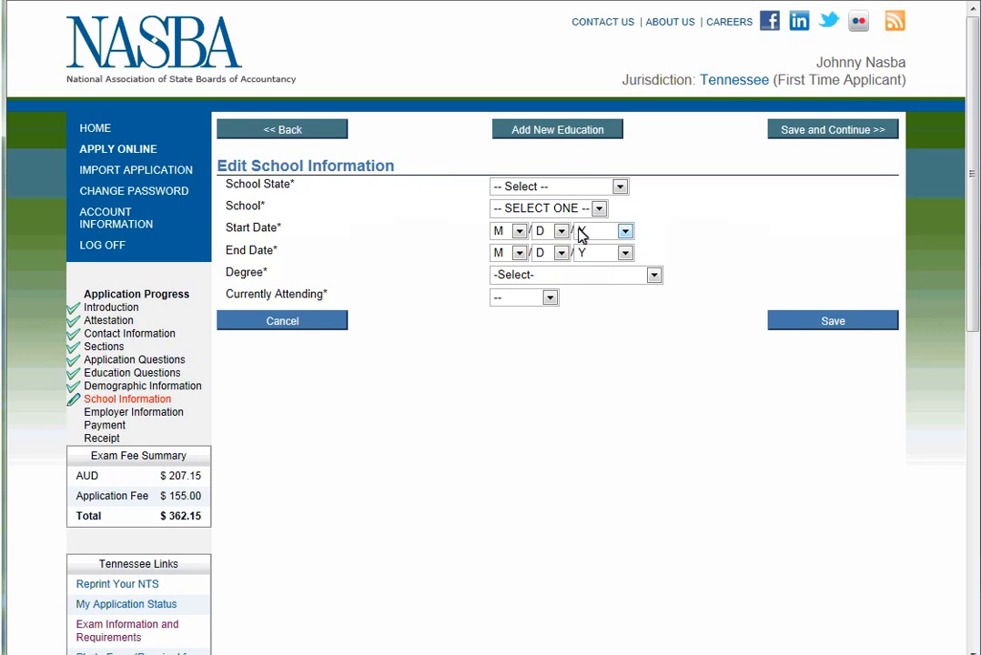
pyautogui.click(619, 189)
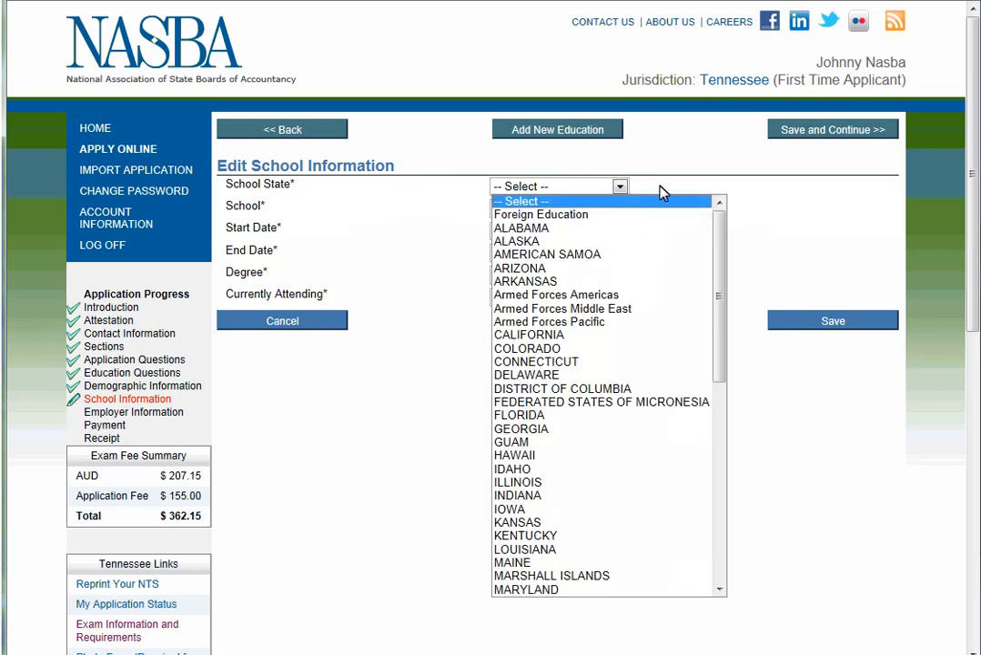
pyautogui.click(656, 180)
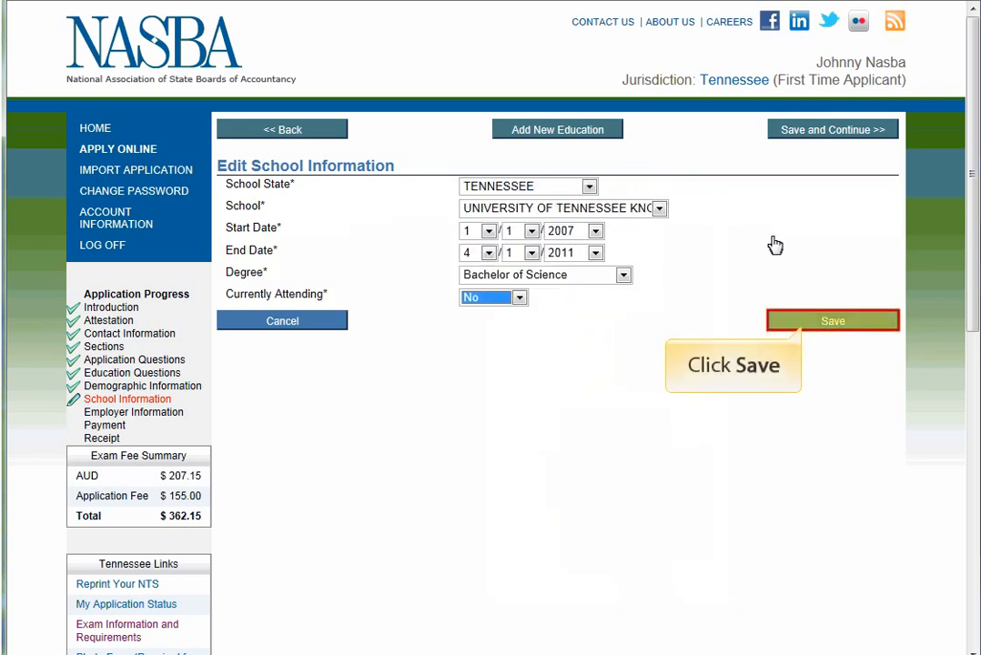
pyautogui.click(804, 330)
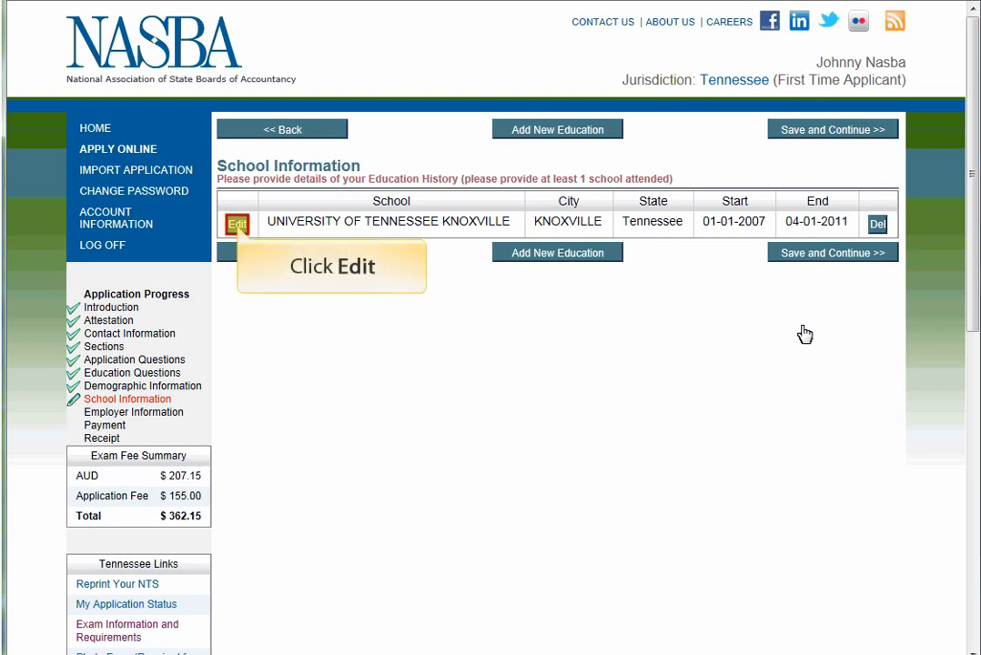
# Open the University of Tennessee Knoxville entry for review, cancel the editing, and save the school information.
pyautogui.click(237, 225)
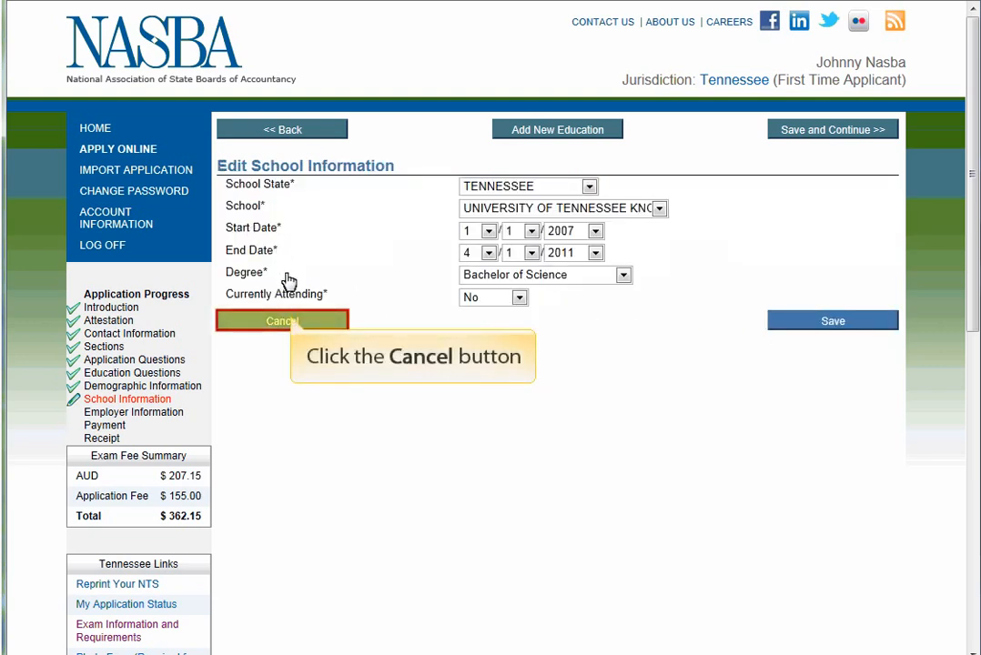
pyautogui.click(291, 322)
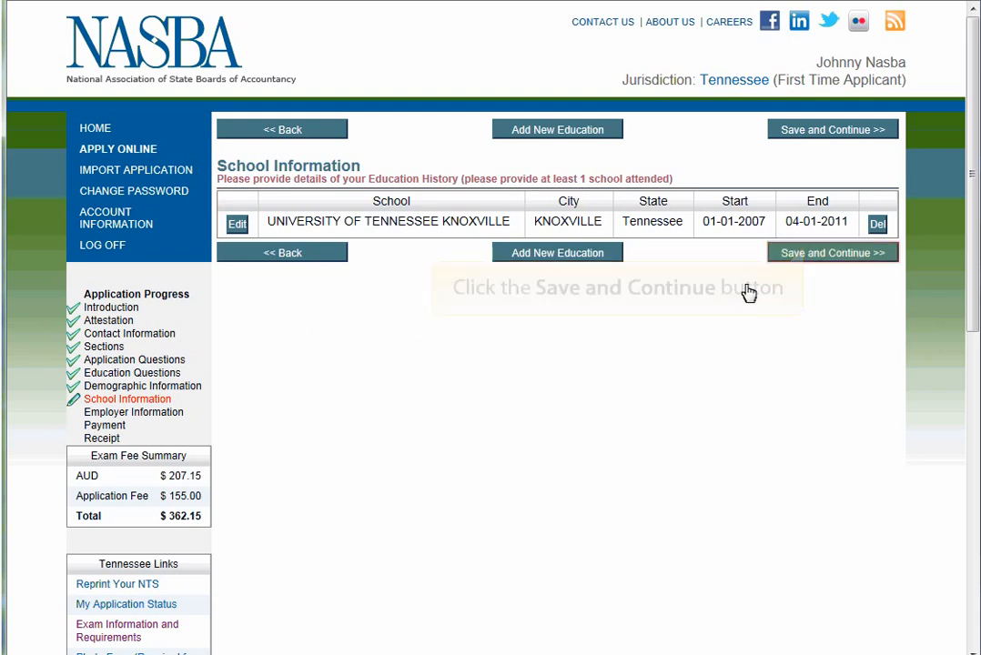
pyautogui.click(804, 254)
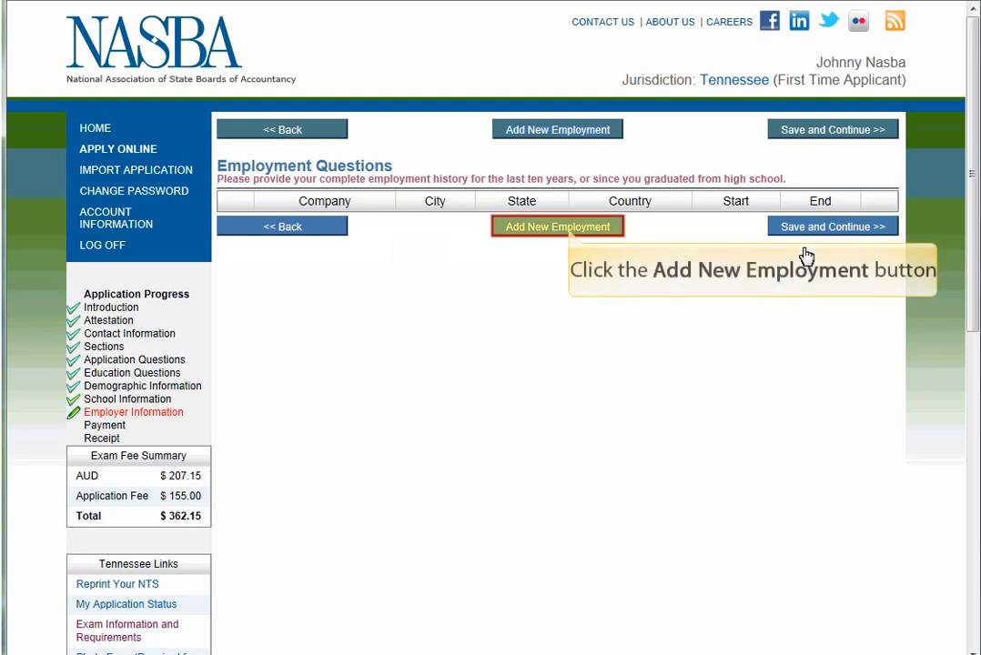
# Add NASBA as a past employer from 1/1/2010 to 1/1/2011 with its phone number and full address, and save the employment history.
pyautogui.click(566, 230)
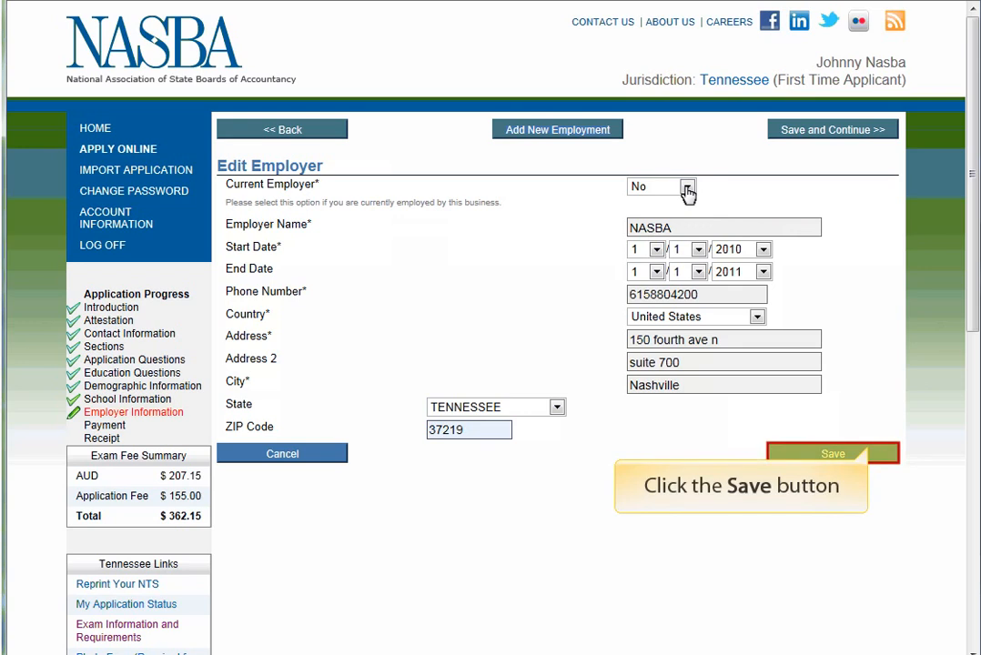
pyautogui.click(821, 453)
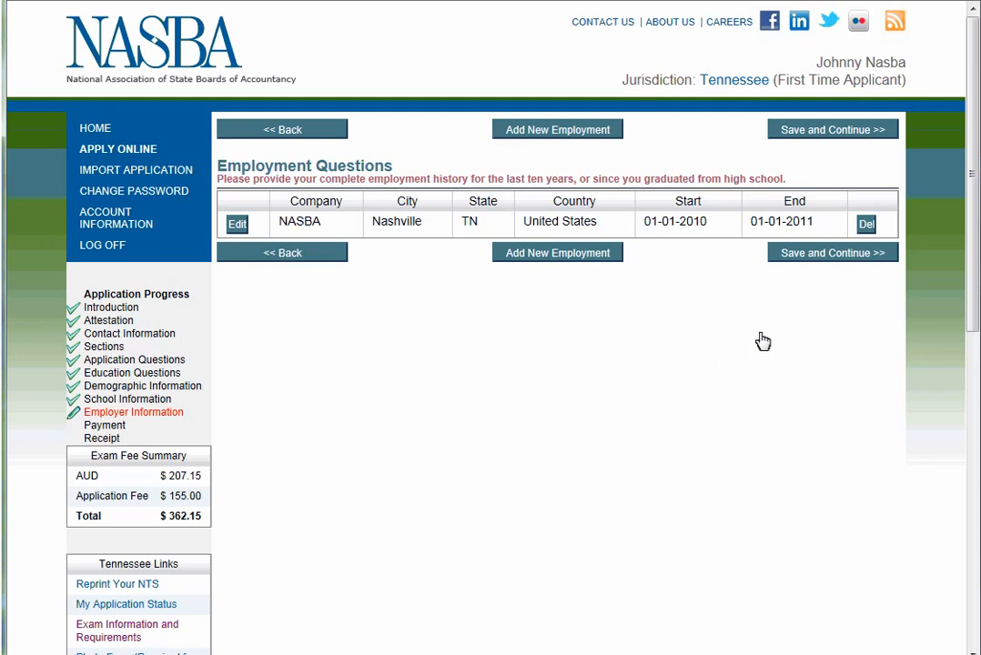
pyautogui.click(821, 255)
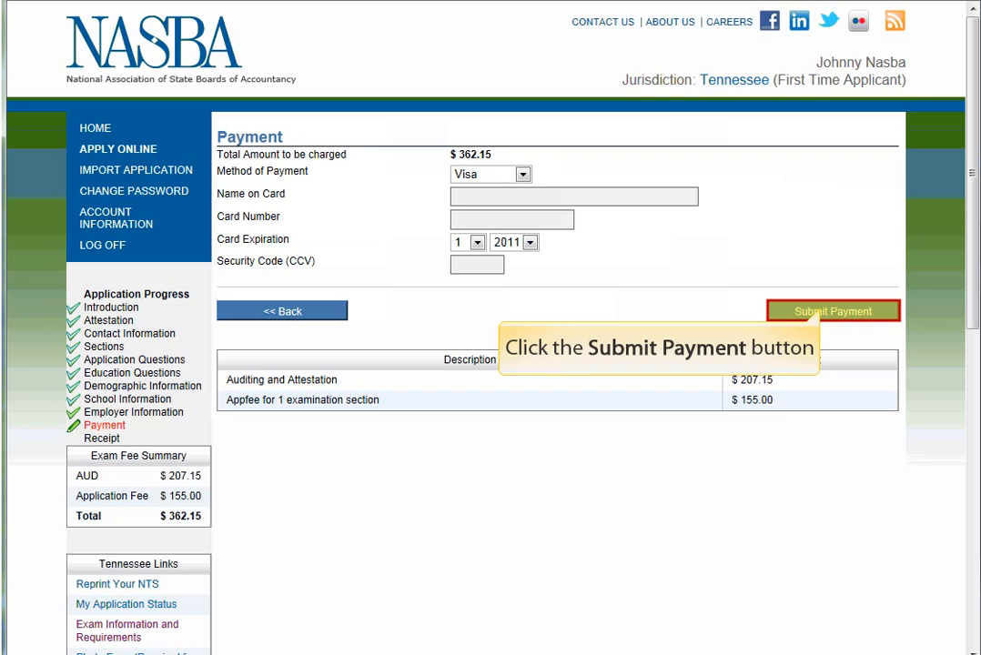
# Submit the Visa payment for the Auditing and Attestation section and application fee.
pyautogui.click(811, 314)
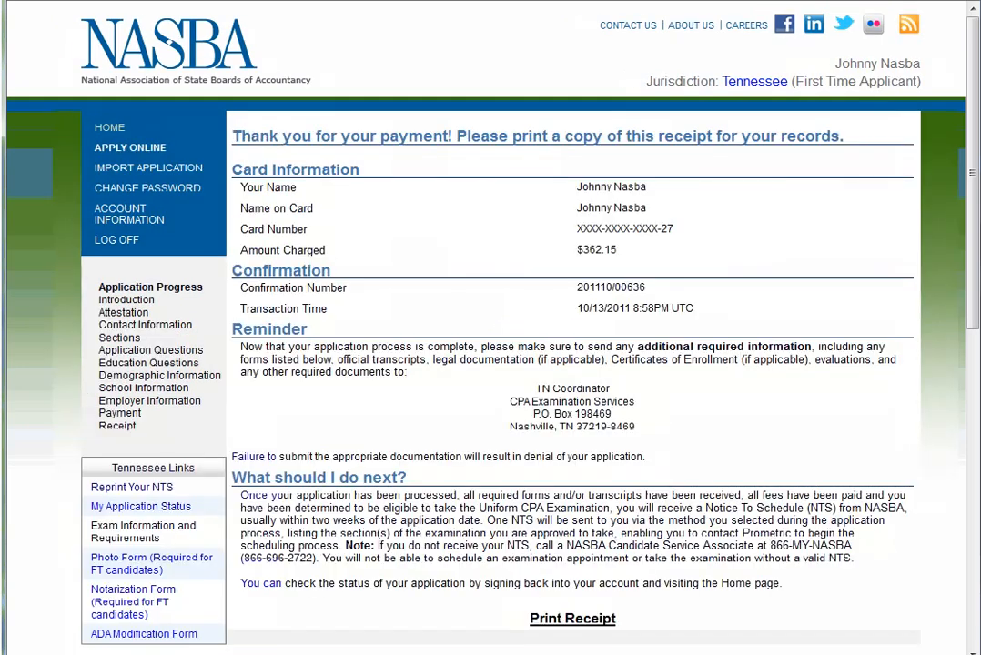